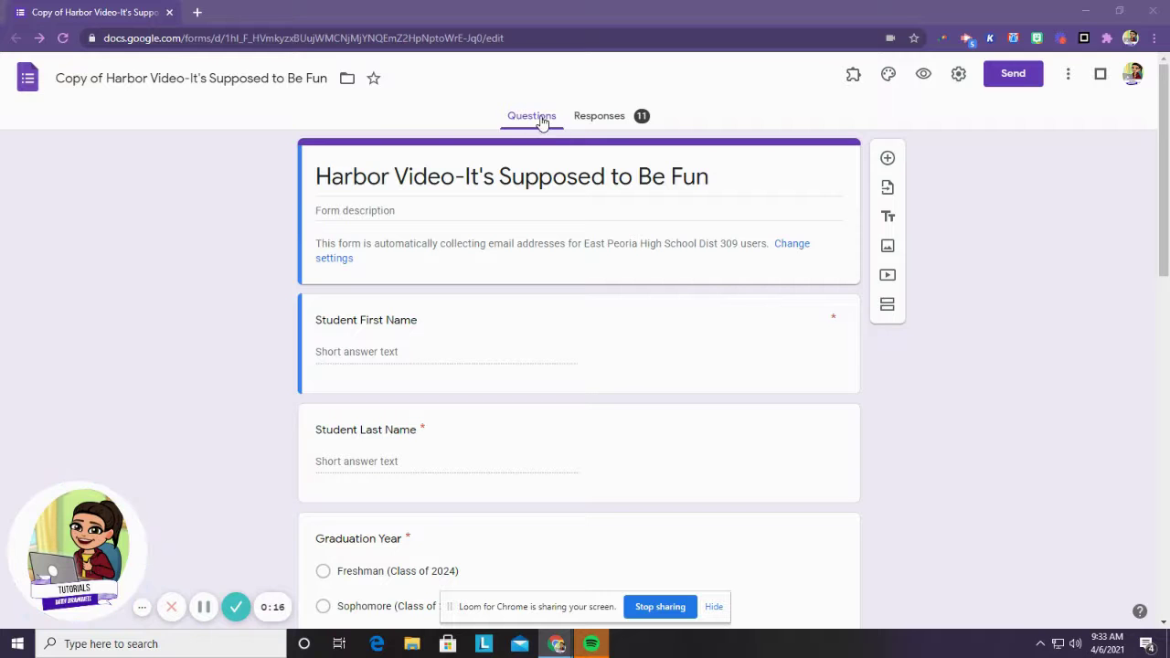
Review the response destination choices in the form's responses, cancel without changing them, and open the linked response spreadsheet
left_click(613, 119)
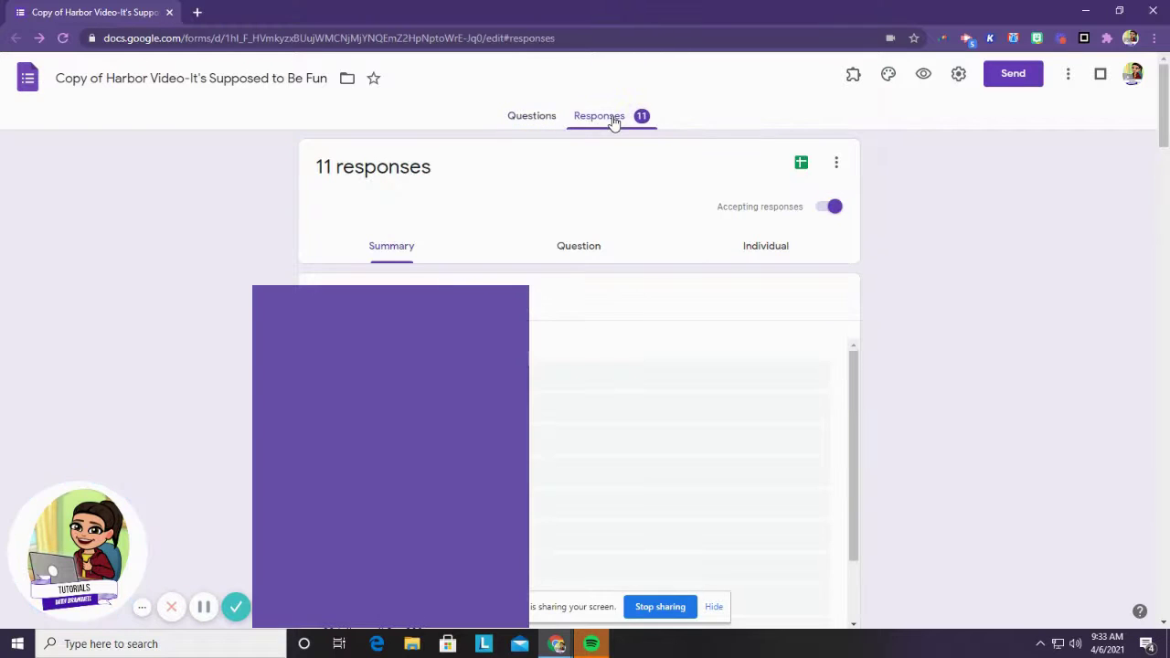
left_click(838, 165)
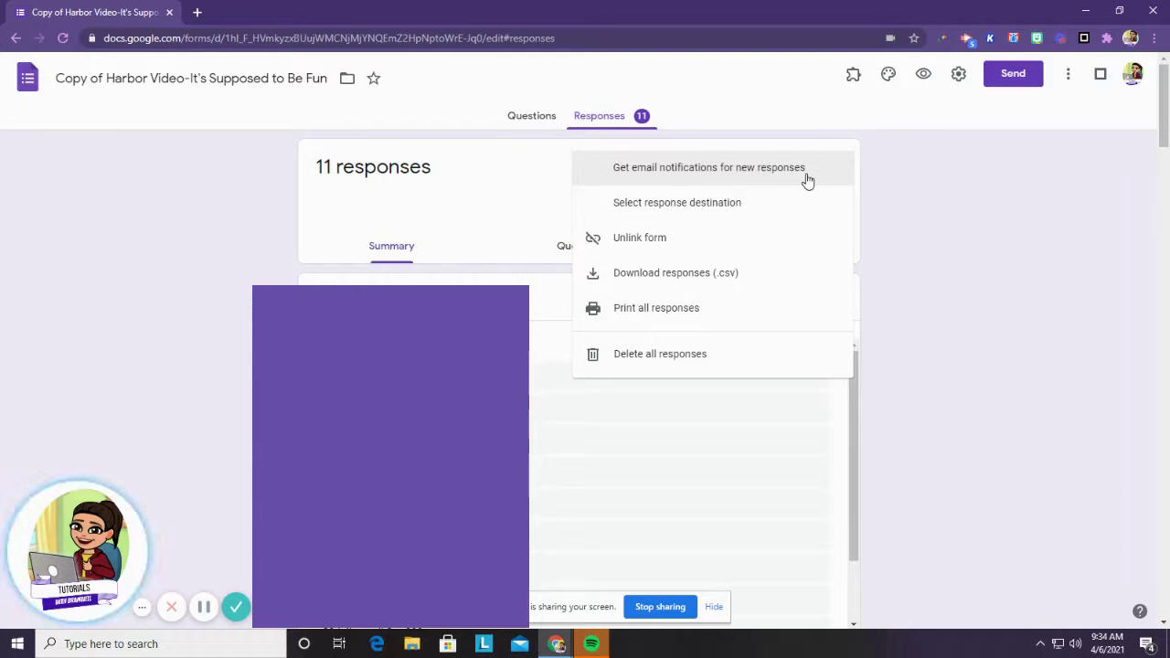
left_click(721, 216)
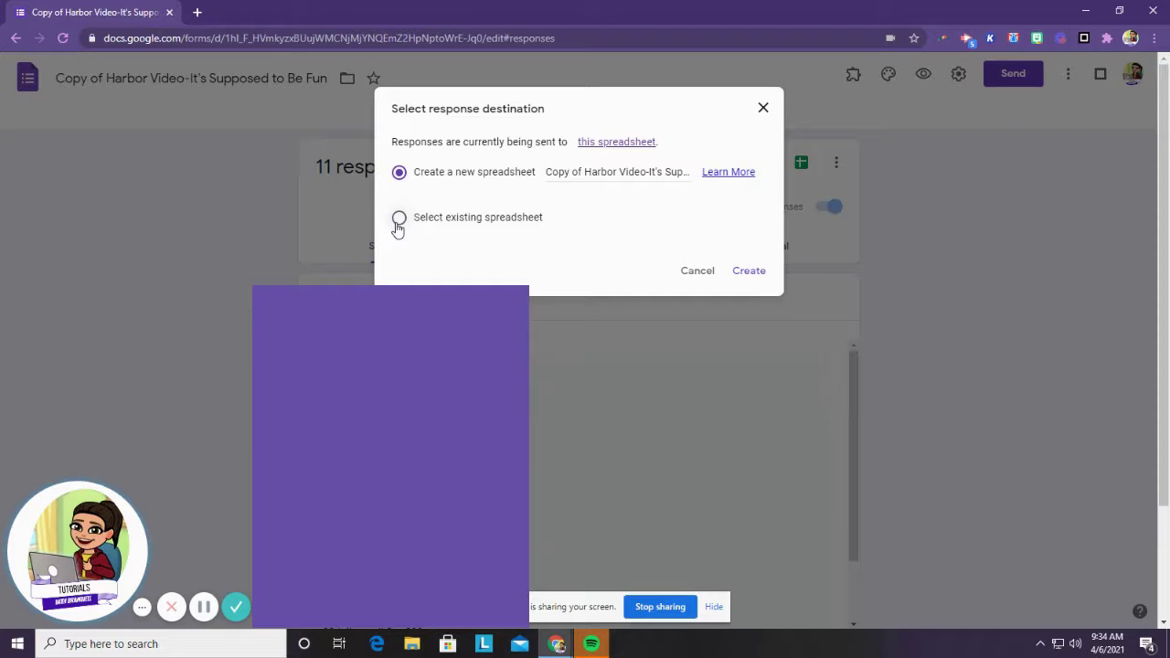
left_click(697, 273)
left_click(804, 165)
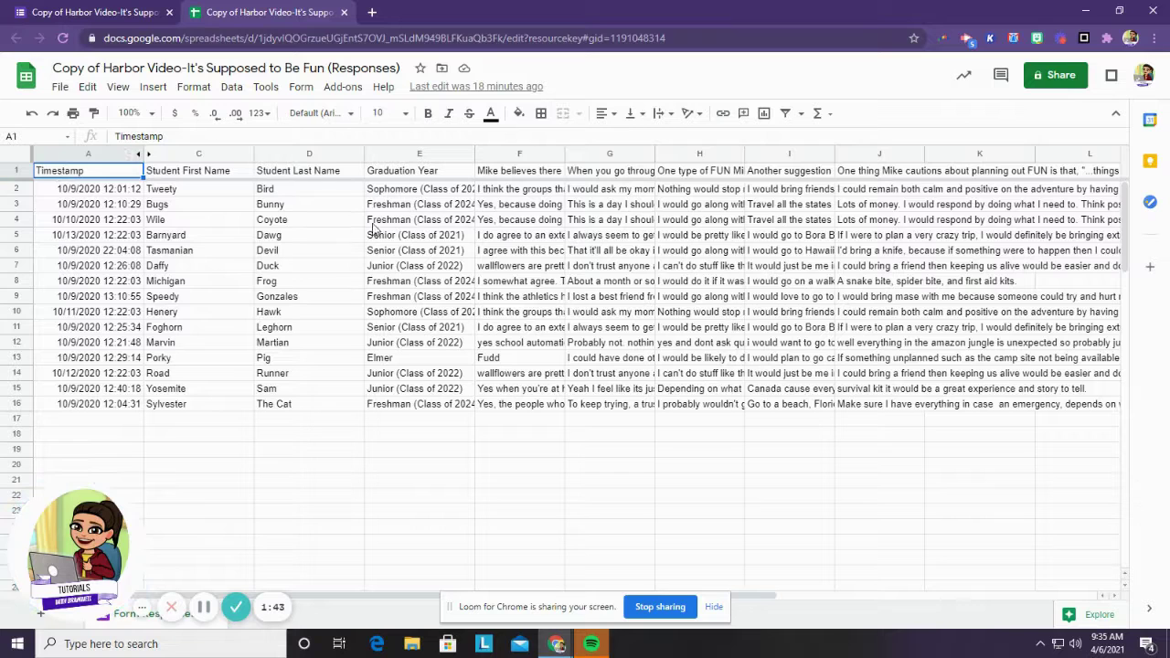
Set the vertical alignment of the entire sheet to middle and its text wrapping to Wrap
left_click(7, 159)
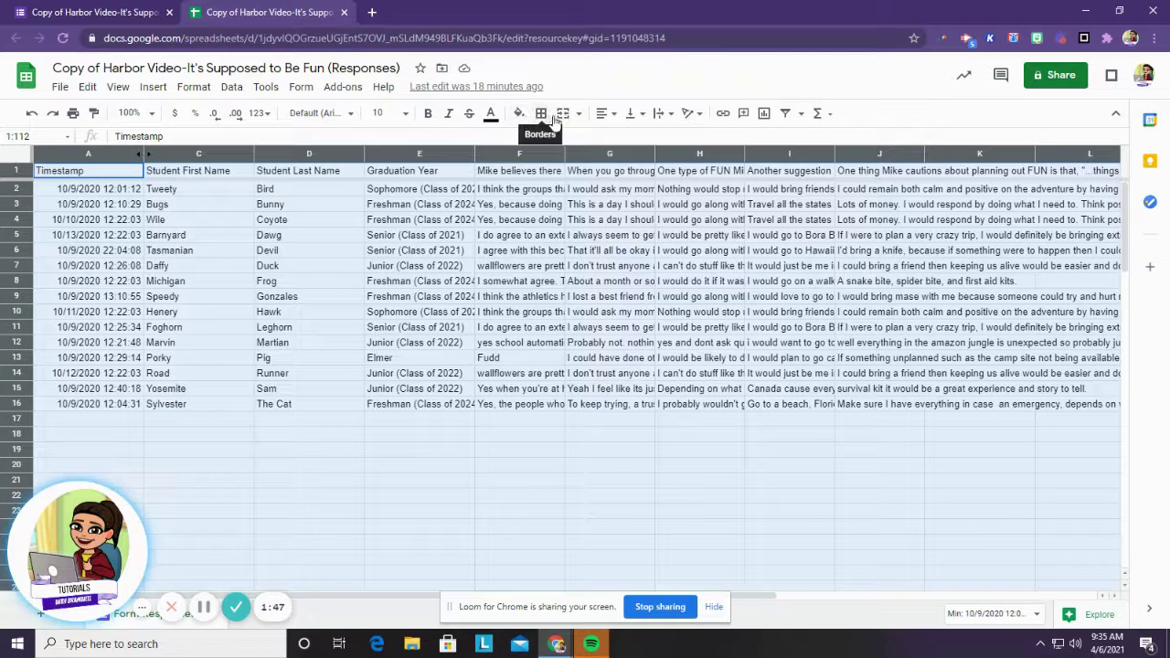
left_click(632, 114)
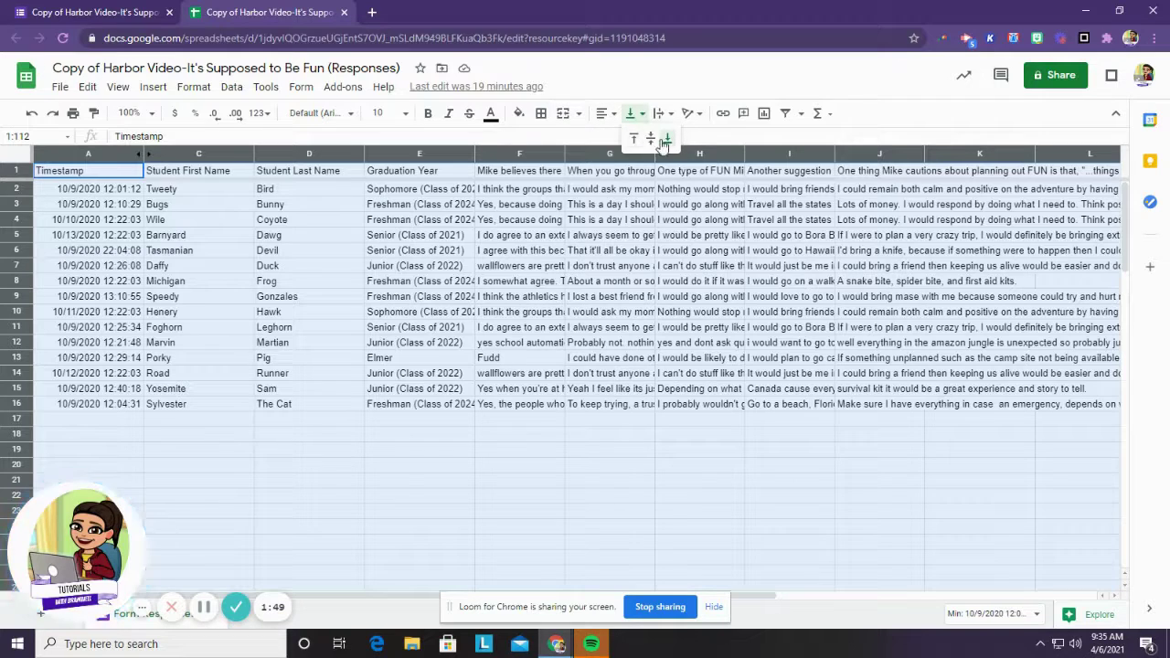
left_click(650, 138)
left_click(660, 114)
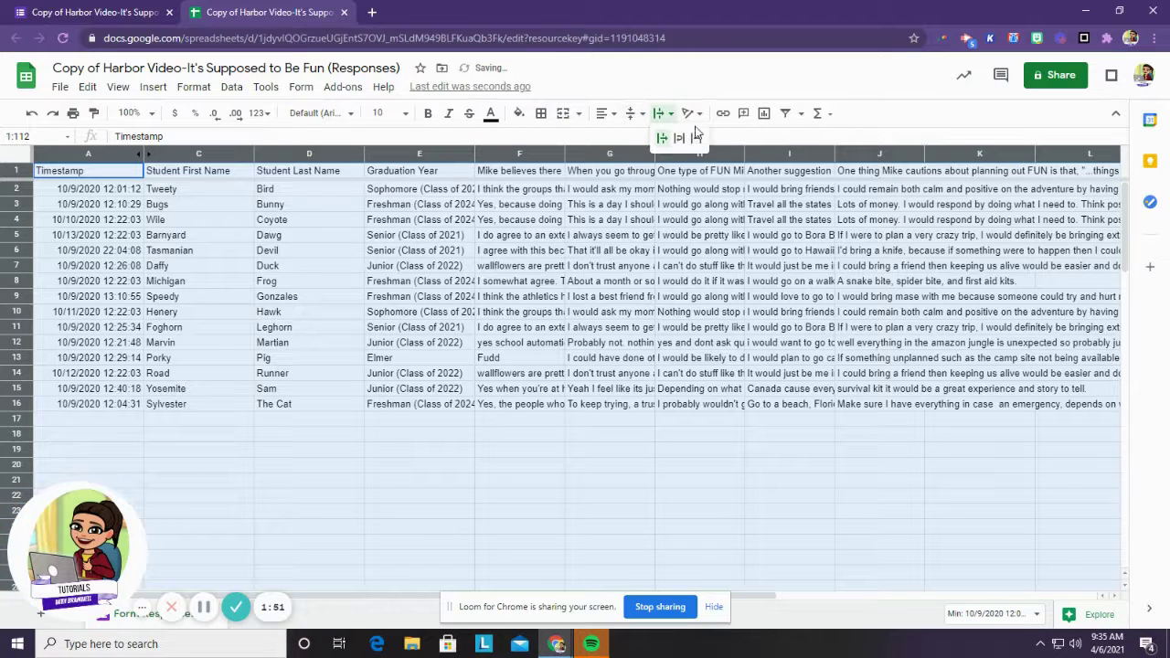
left_click(684, 139)
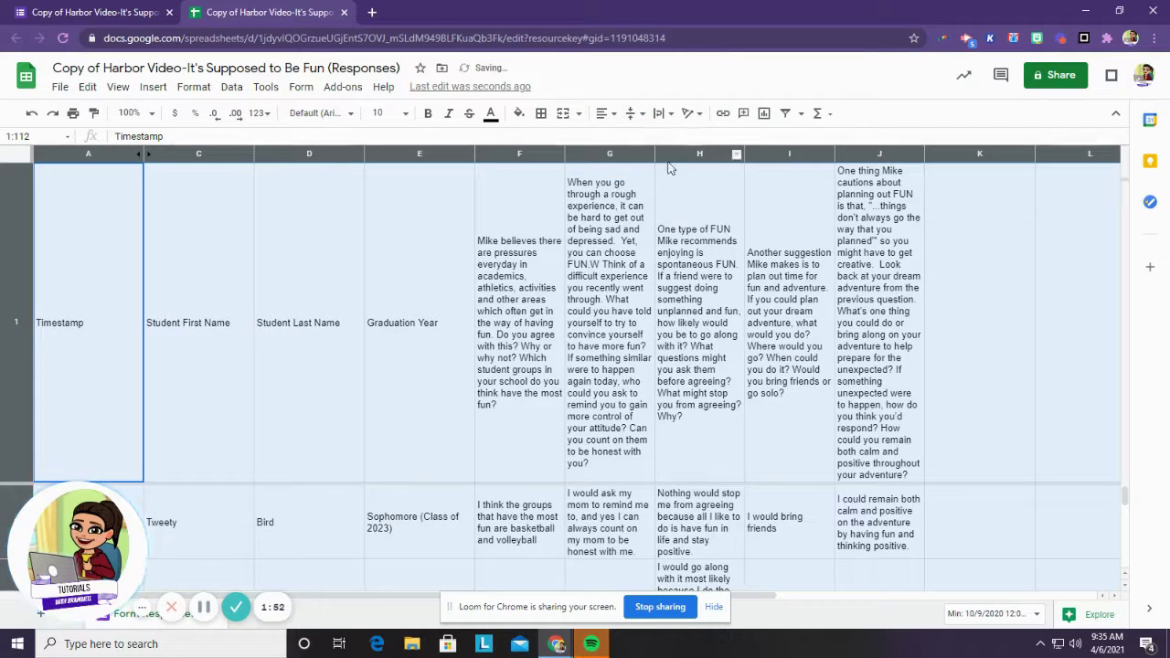
Apply gray alternating colors to the entire sheet, with a darker gray header row
left_click(519, 114)
left_click(599, 418)
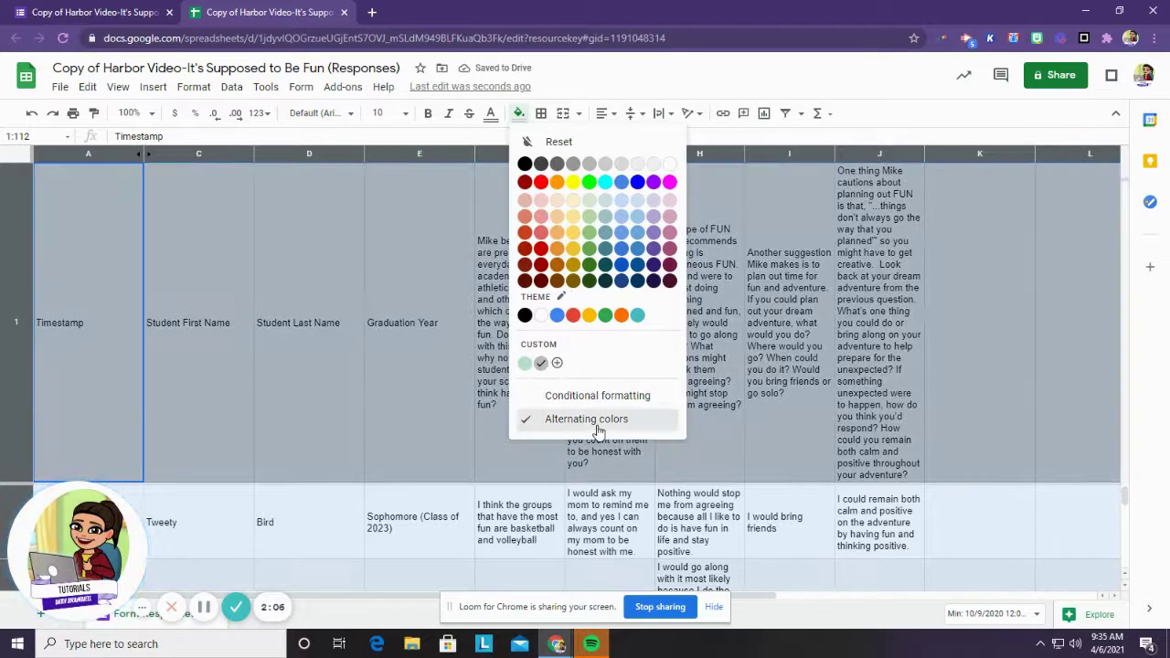
left_click(1107, 123)
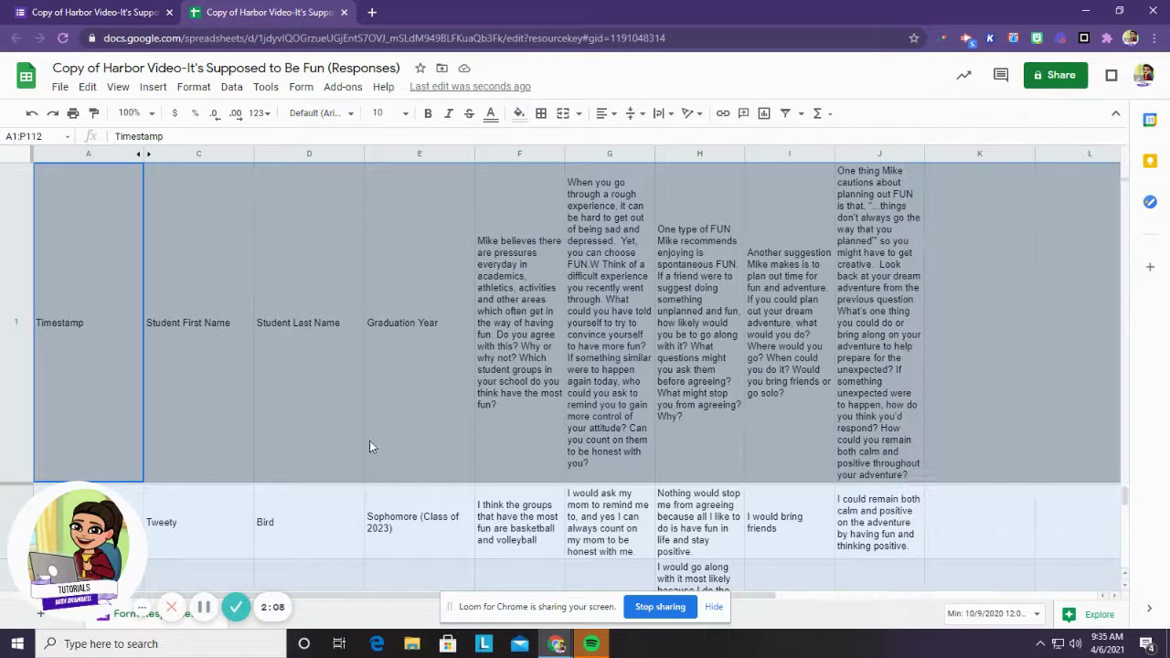
left_click(754, 386)
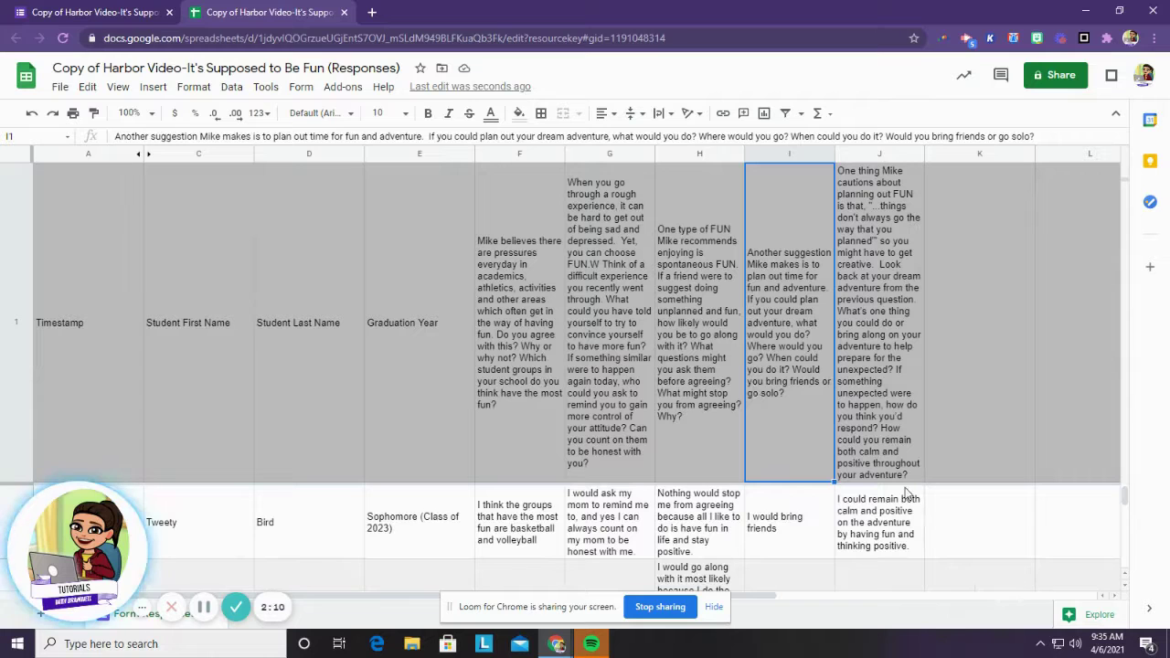
Widen the question columns F through J equally so the long responses are easier to read
left_click(501, 154)
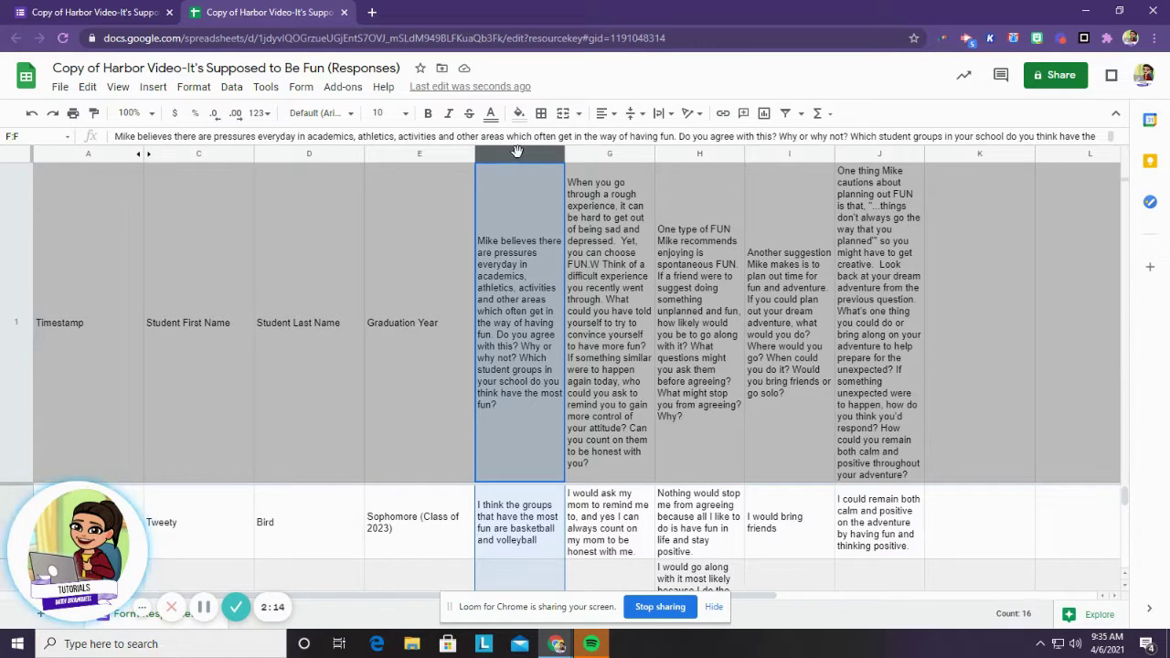
left_click(883, 153, "shift")
left_click_drag(835, 157, 1031, 177)
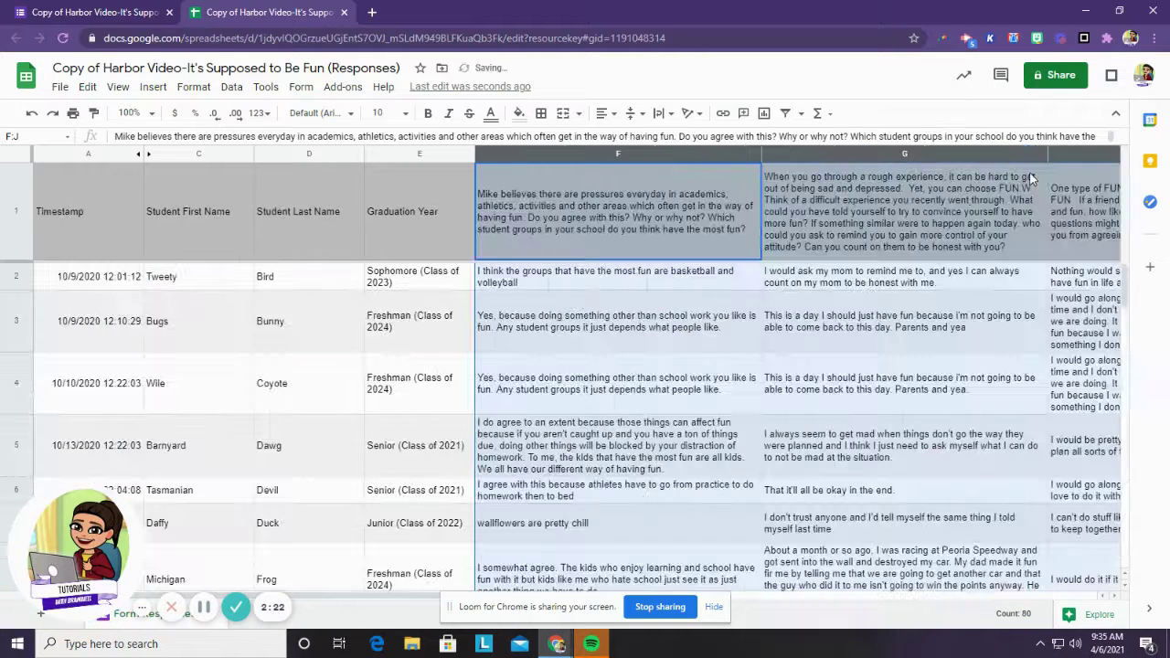
left_click(552, 320)
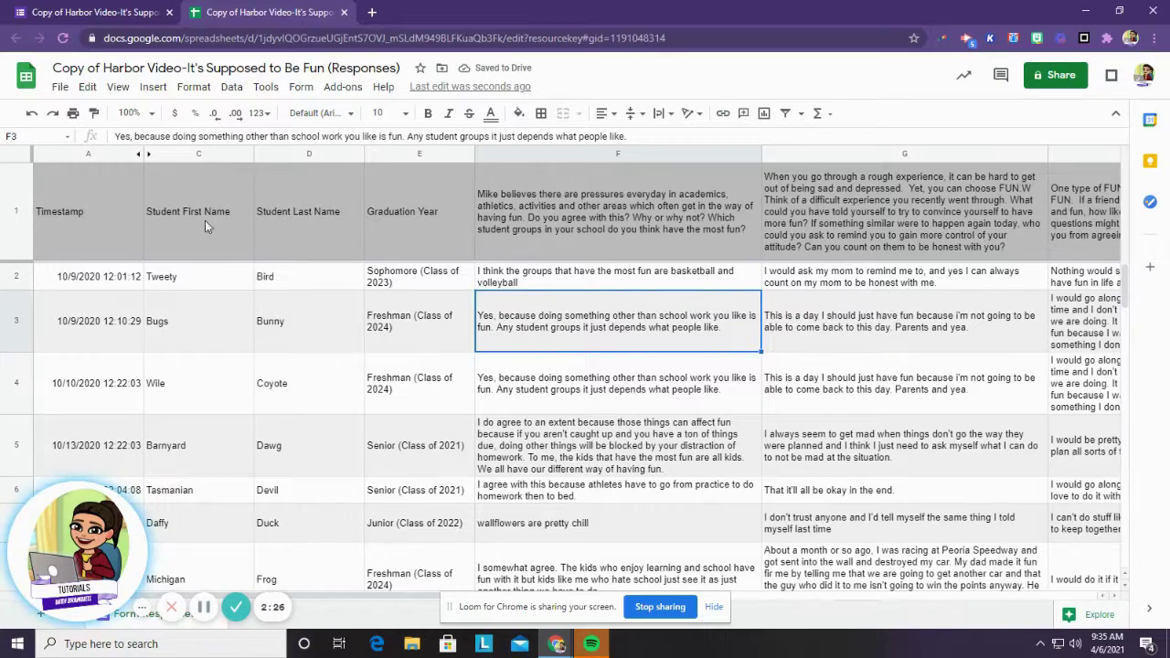
scroll(283, 317, "down", 2)
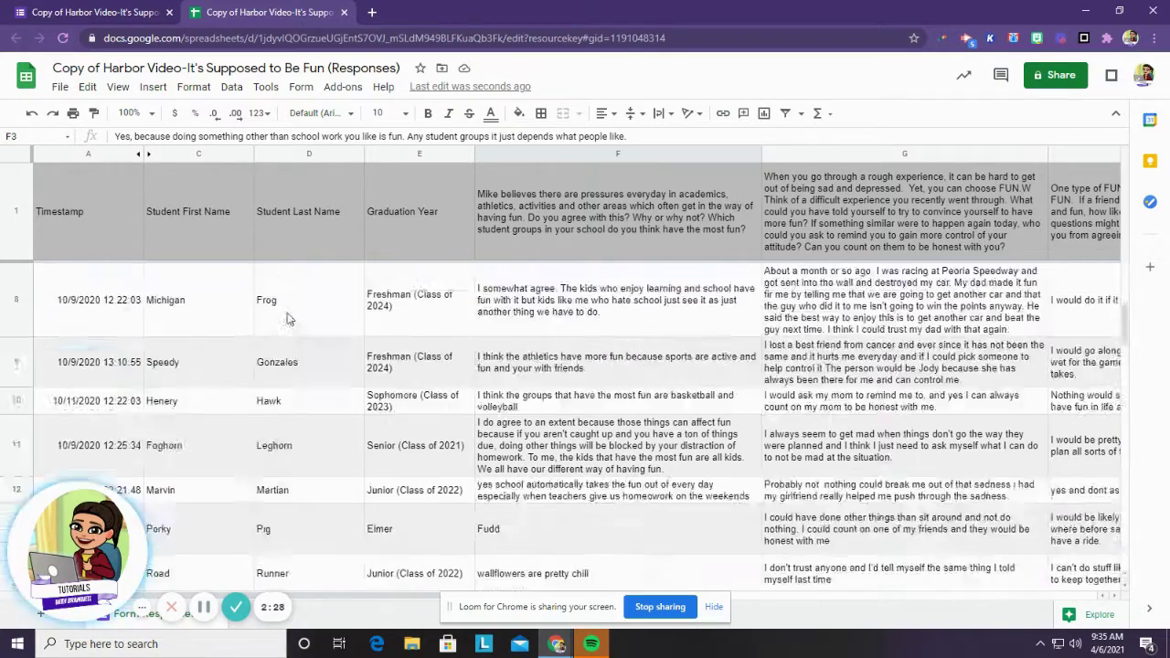
scroll(282, 318, "up", 2)
scroll(283, 317, "down", 3)
scroll(283, 317, "up", 4)
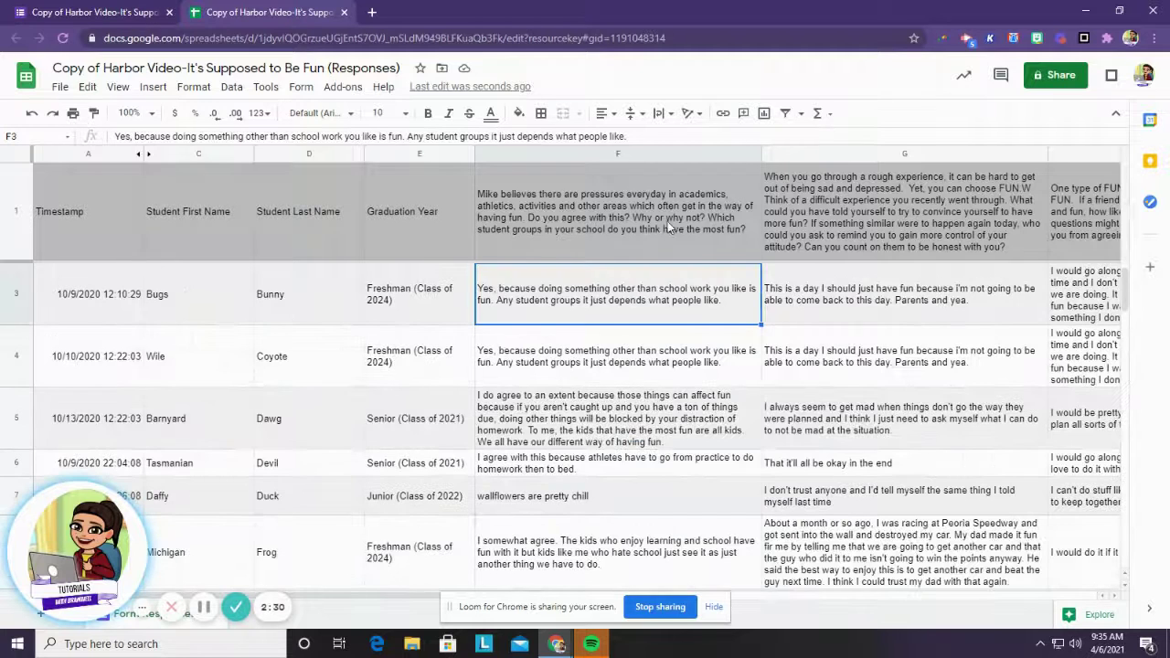
scroll(634, 413, "up", 1)
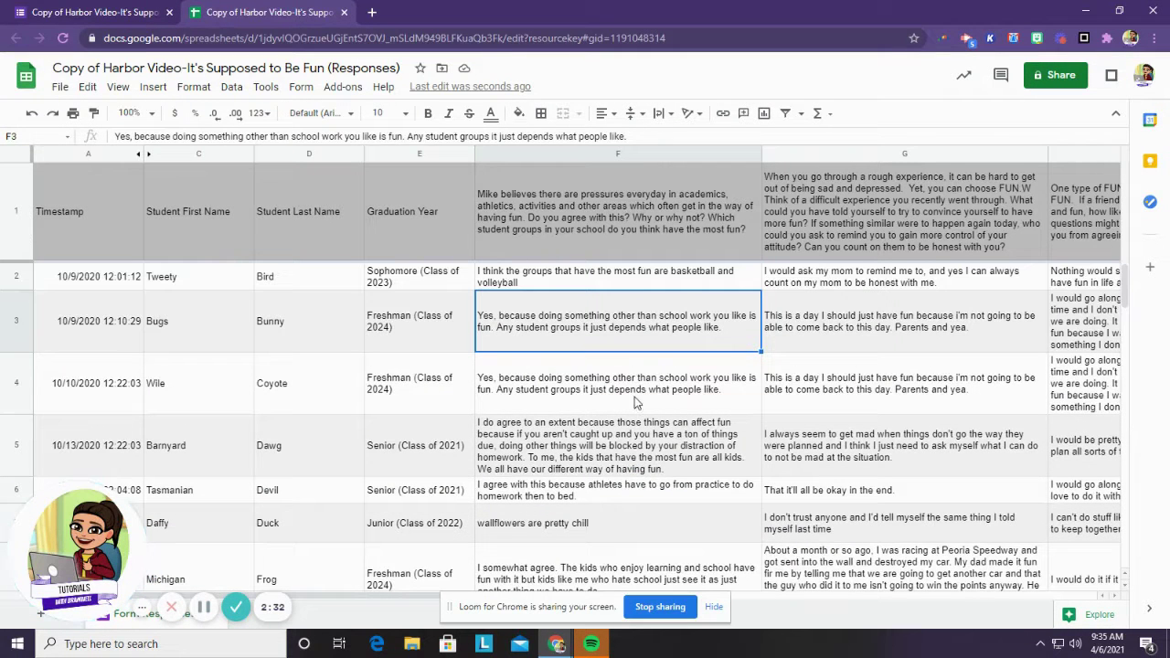
Start a range sort for the entire sheet and mark the data as having a header row
left_click(9, 162)
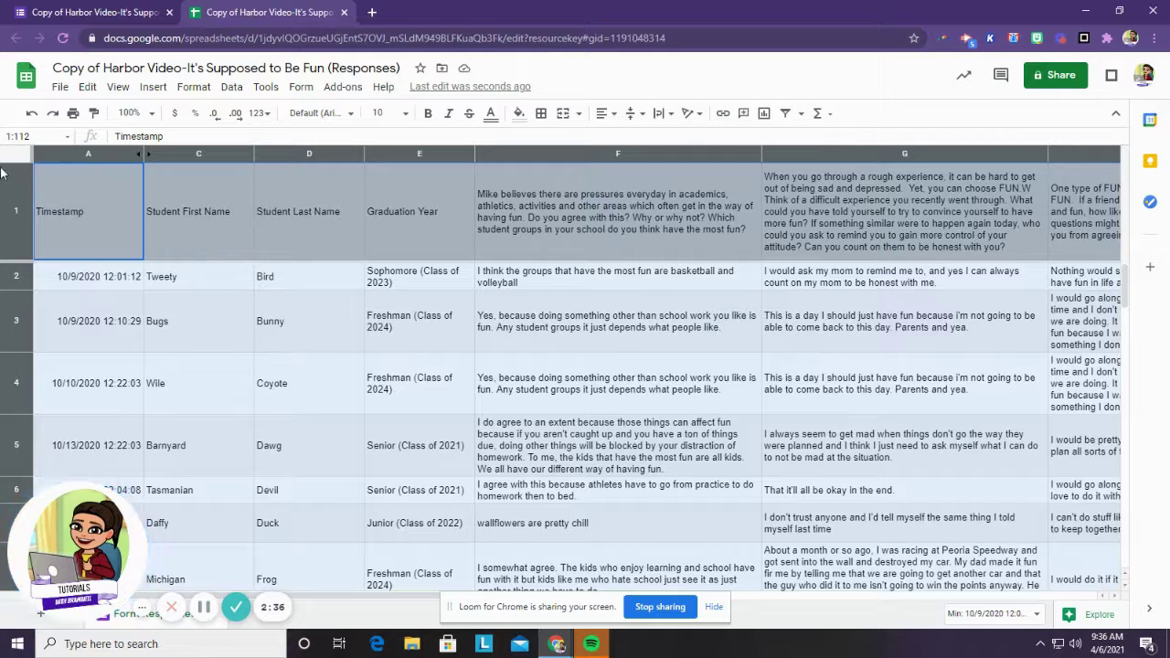
right_click(391, 322)
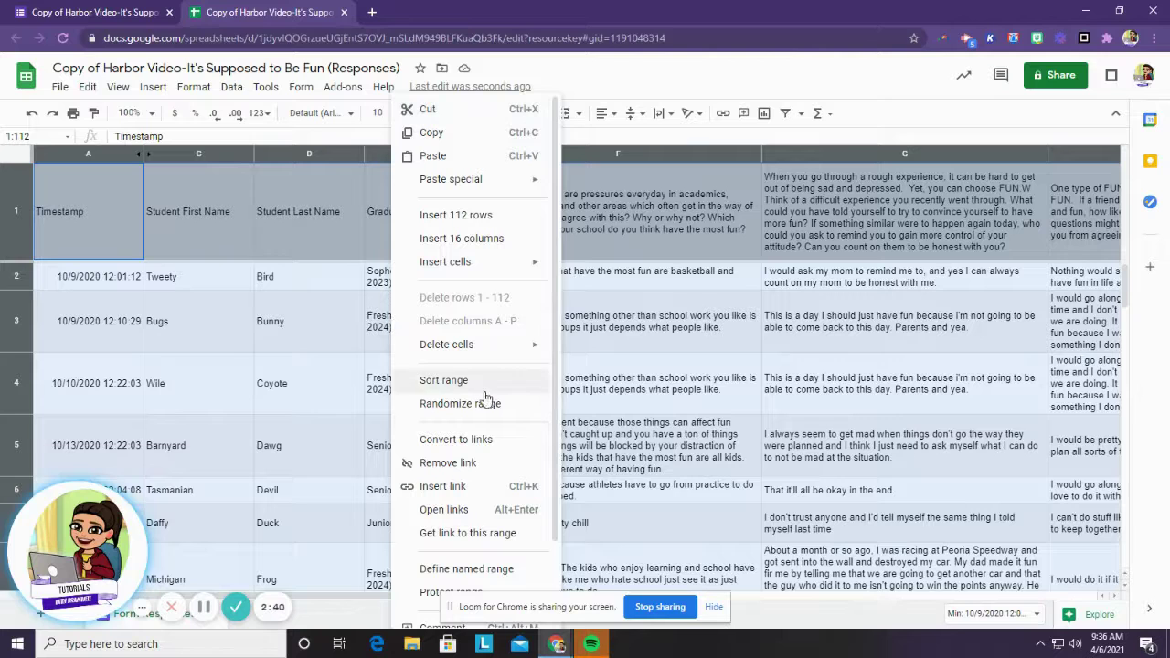
left_click(430, 384)
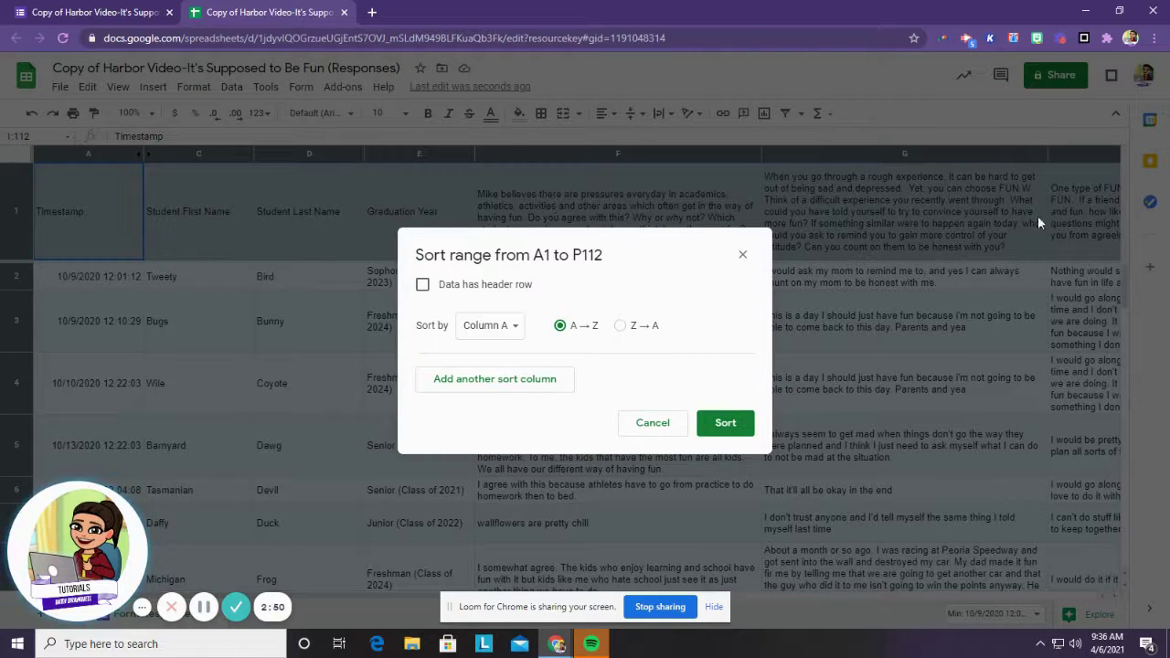
left_click(422, 286)
Choose Timestamp as the sort column and try the Z → A order before returning to A → Z
left_click(511, 331)
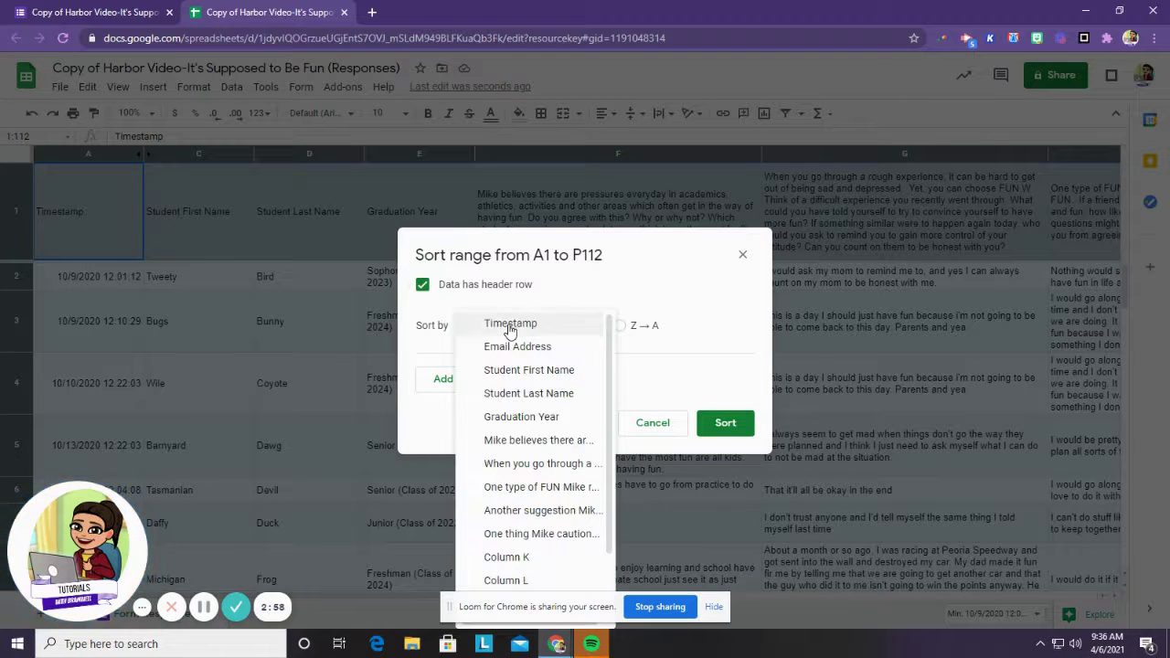
left_click(483, 329)
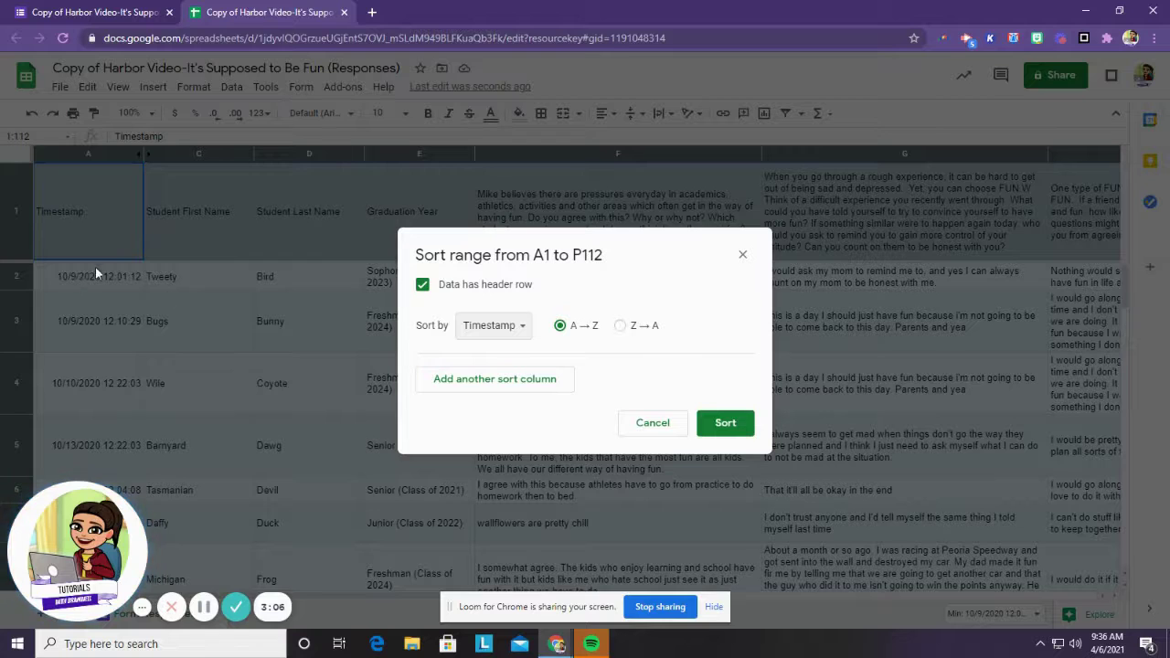
left_click(620, 331)
left_click(562, 329)
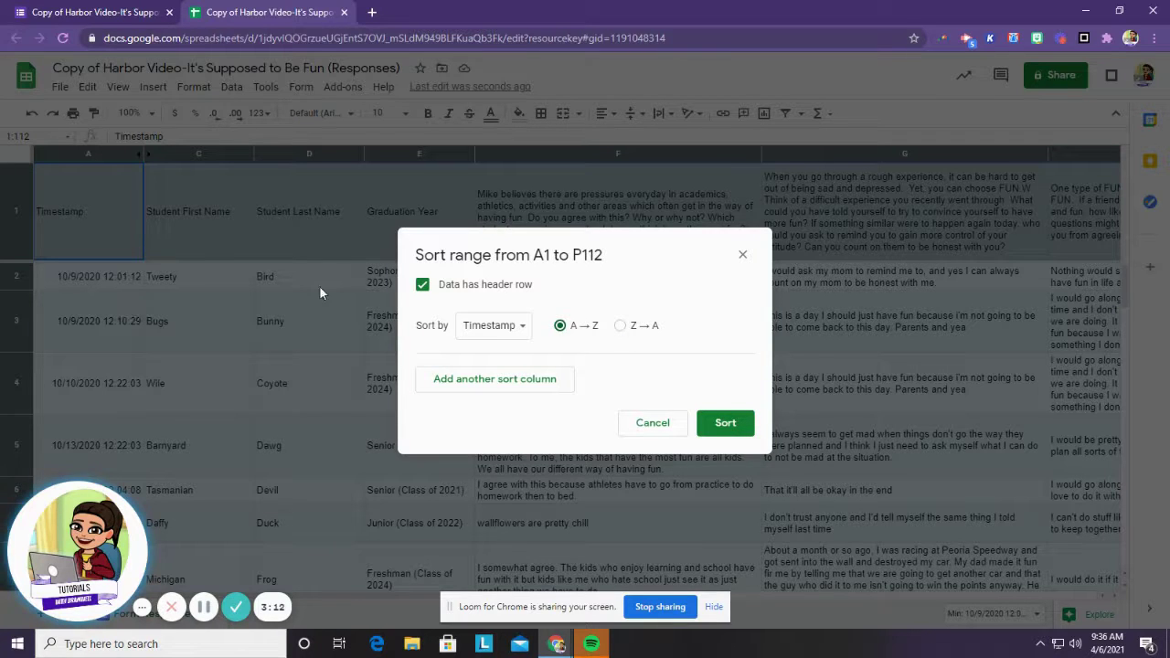
Sort the responses by Student Last Name in A → Z order and look over the sorted rows
left_click(490, 329)
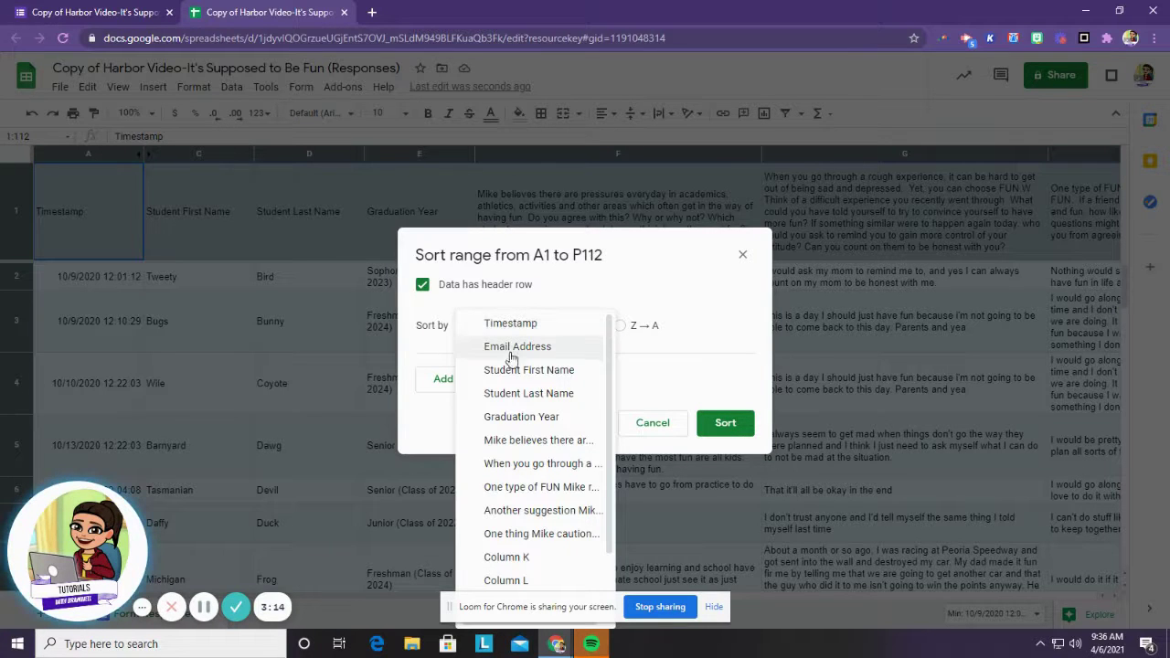
left_click(528, 393)
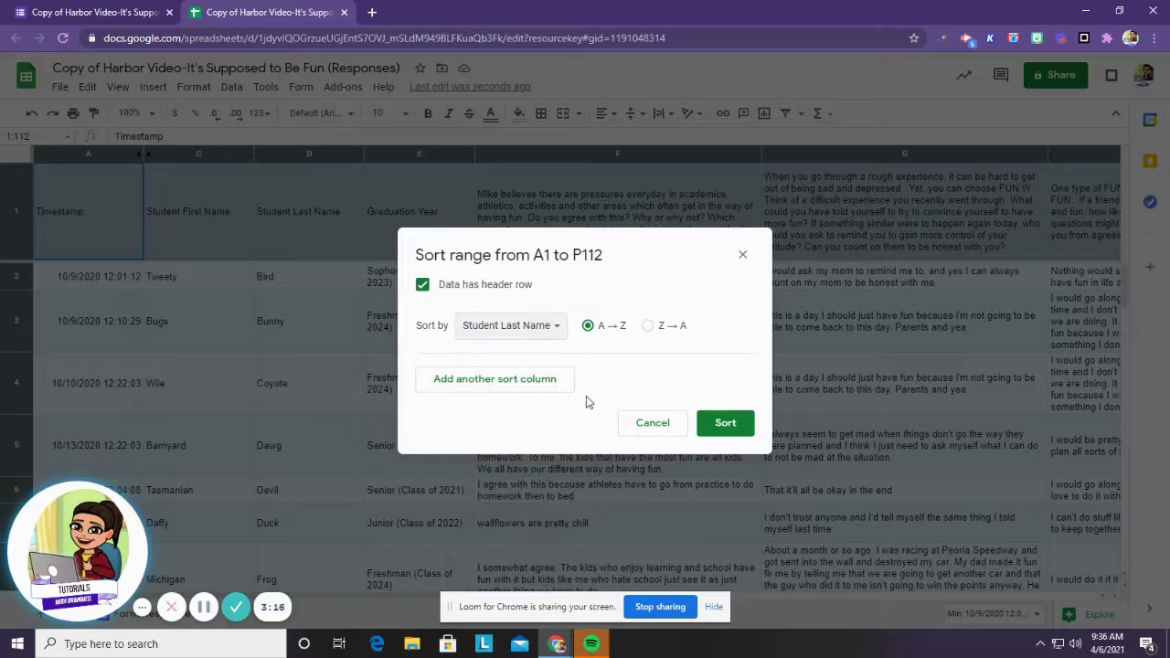
left_click(732, 426)
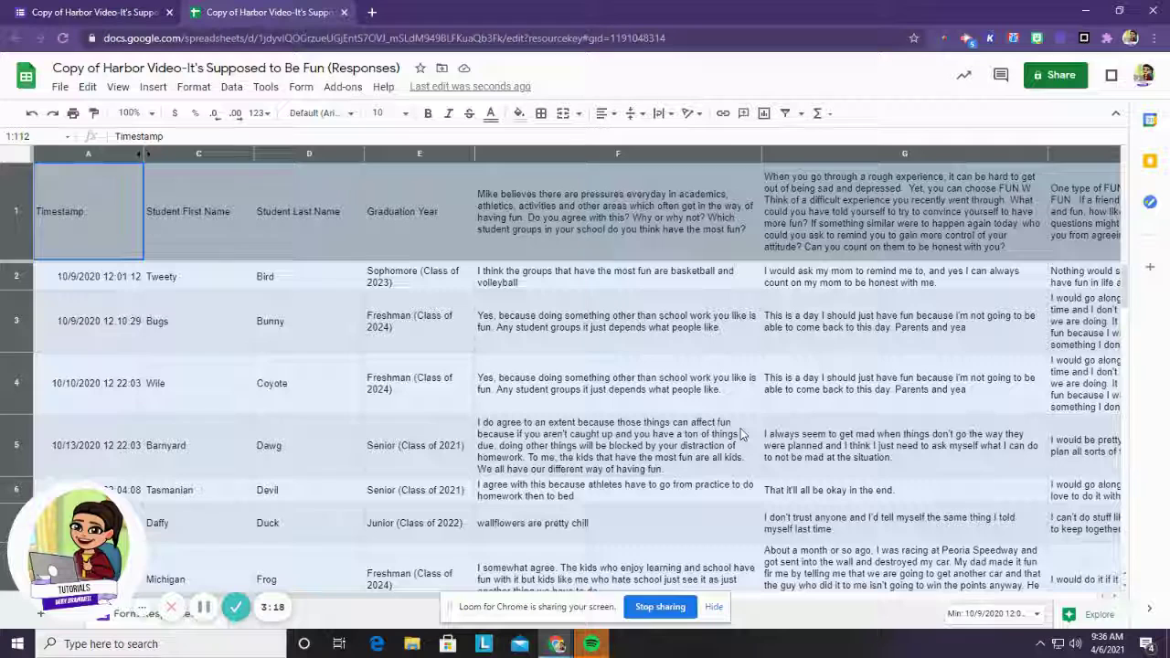
left_click(466, 519)
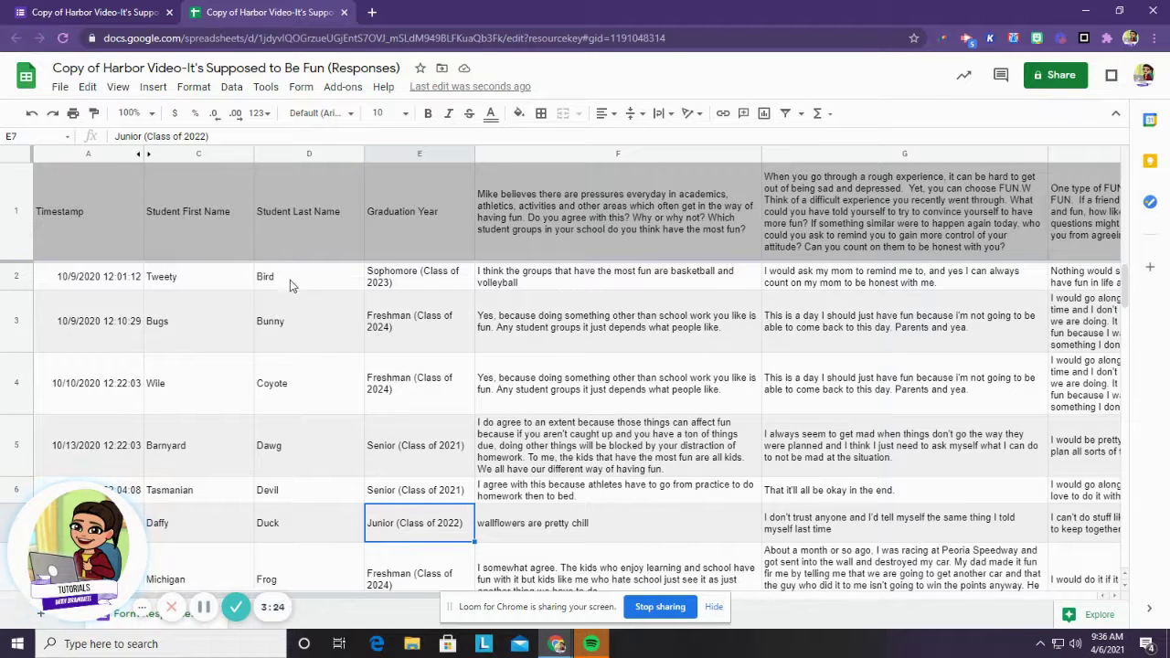
scroll(289, 285, "down", 3)
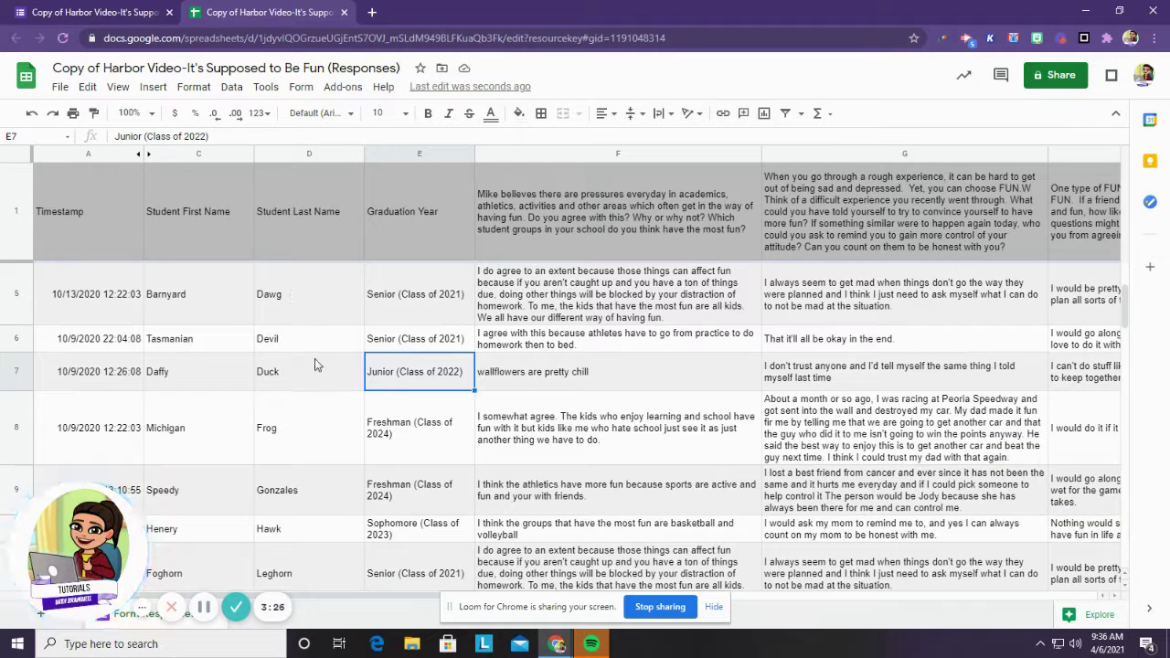
scroll(189, 203, "up", 3)
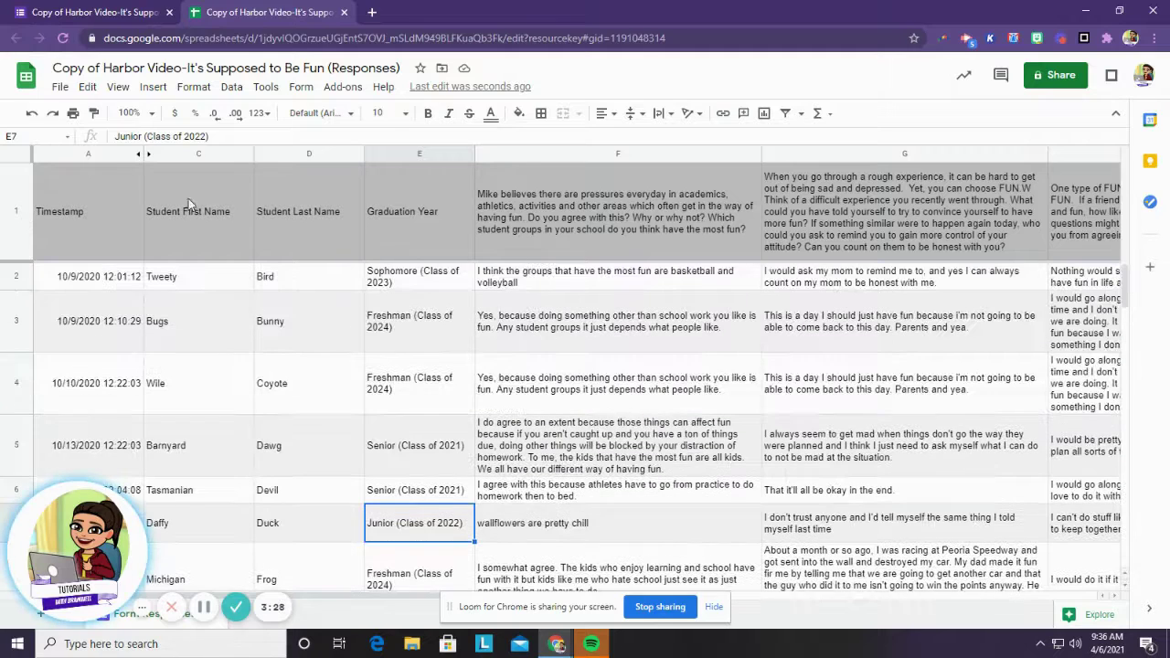
Start a range sort for the entire sheet with a header row and choose Graduation Year as the sort column
left_click(18, 156)
right_click(518, 418)
left_click(638, 384)
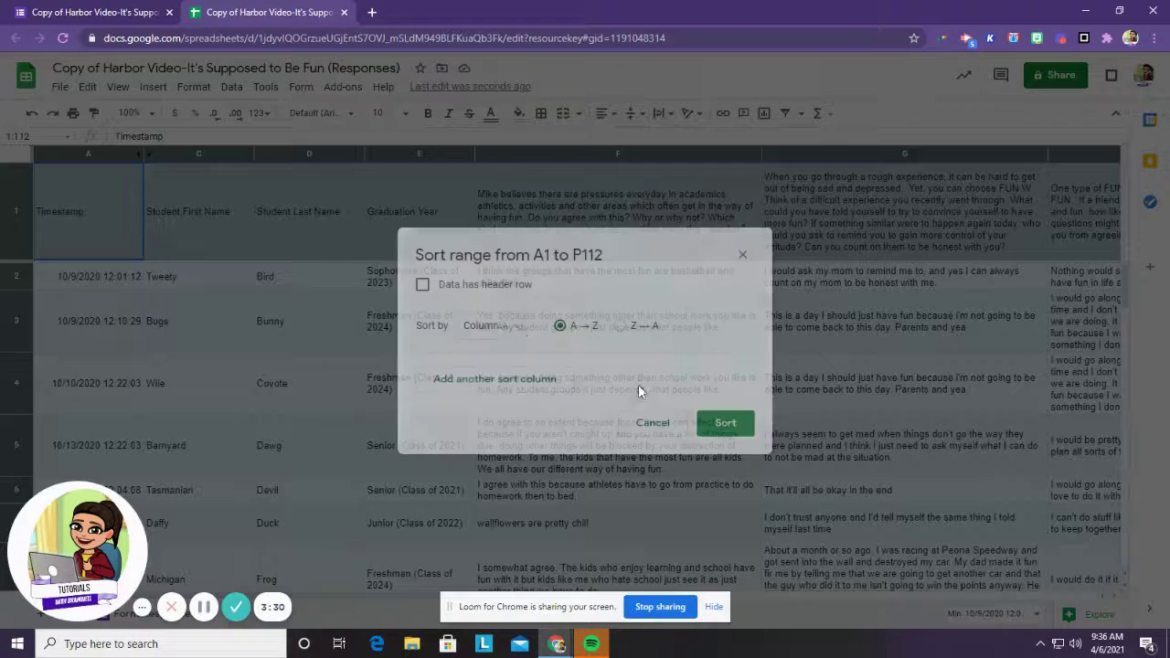
left_click(512, 341)
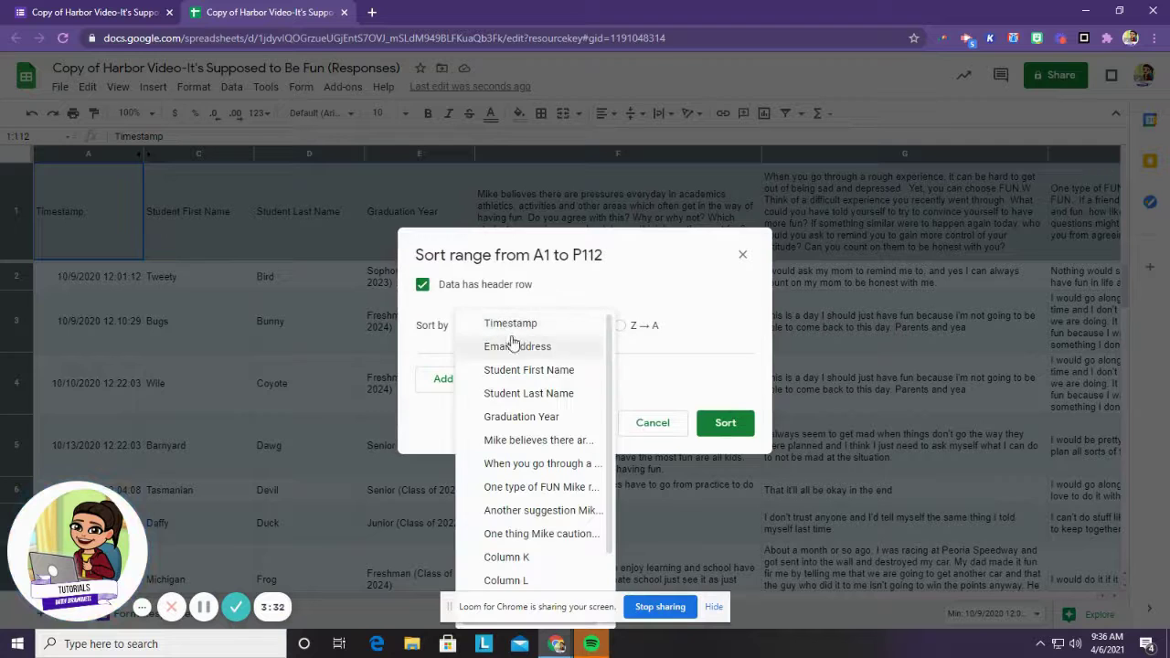
left_click(521, 417)
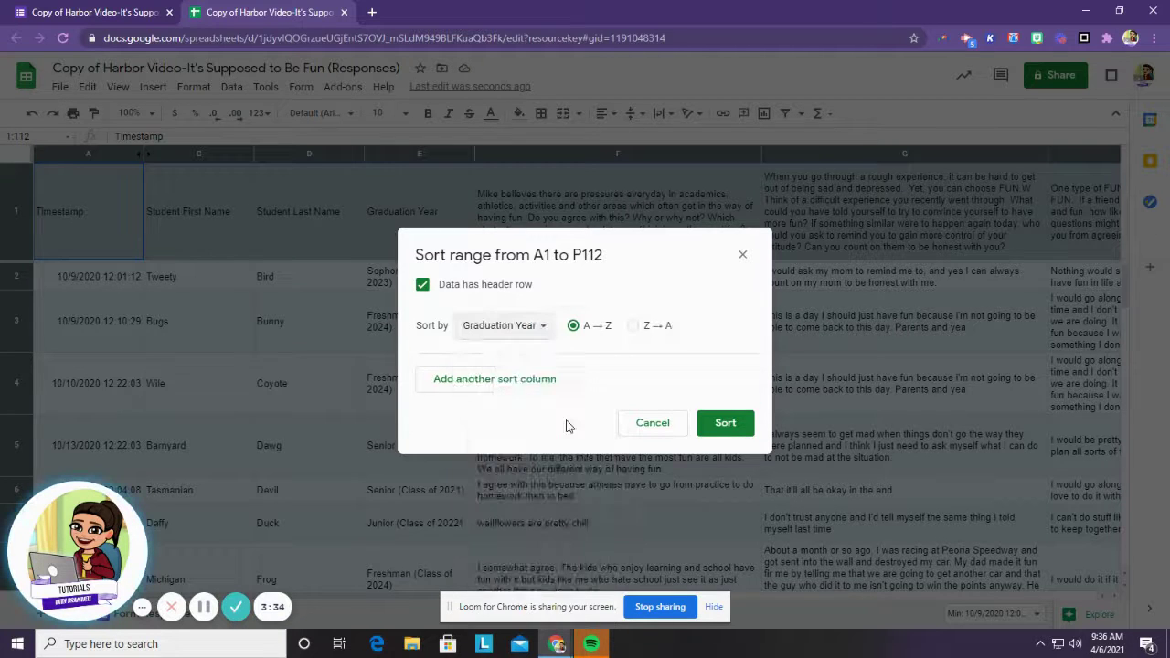
Add Student Last Name as the second sort column and apply the sort with both columns in A → Z order
left_click(470, 382)
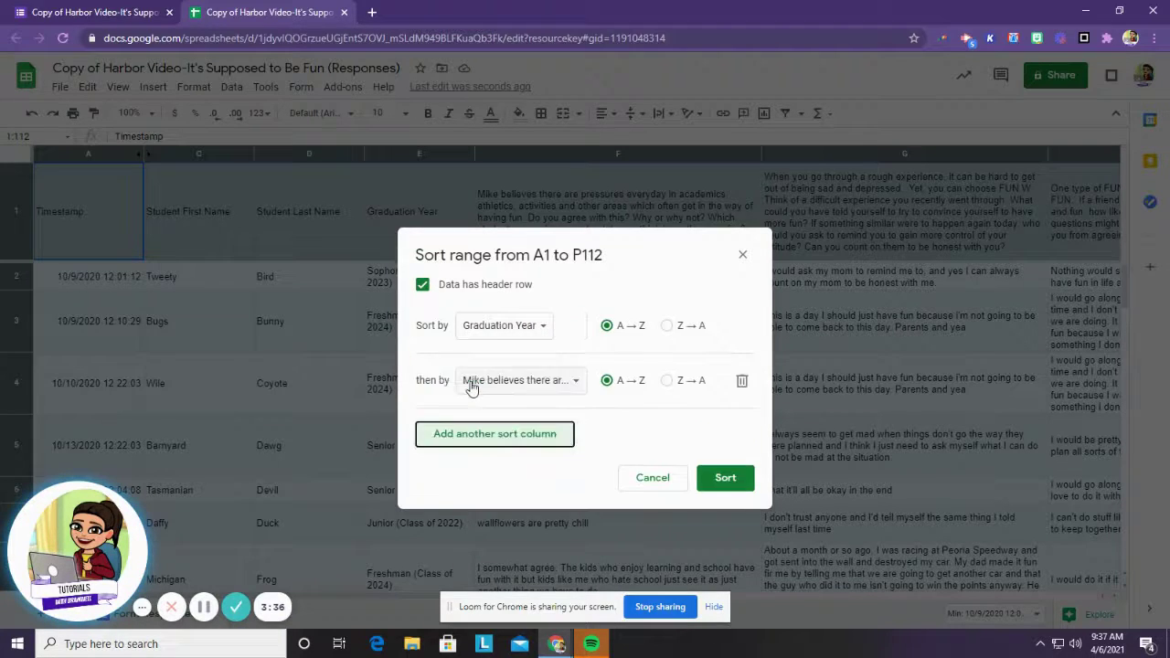
left_click(470, 383)
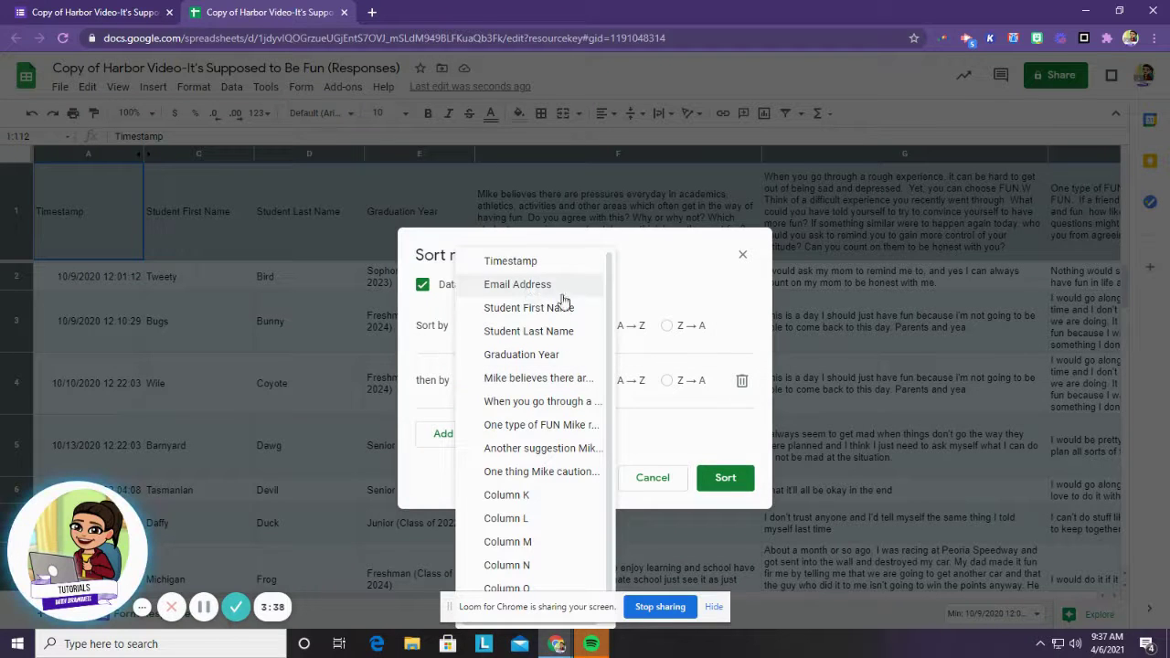
left_click(565, 331)
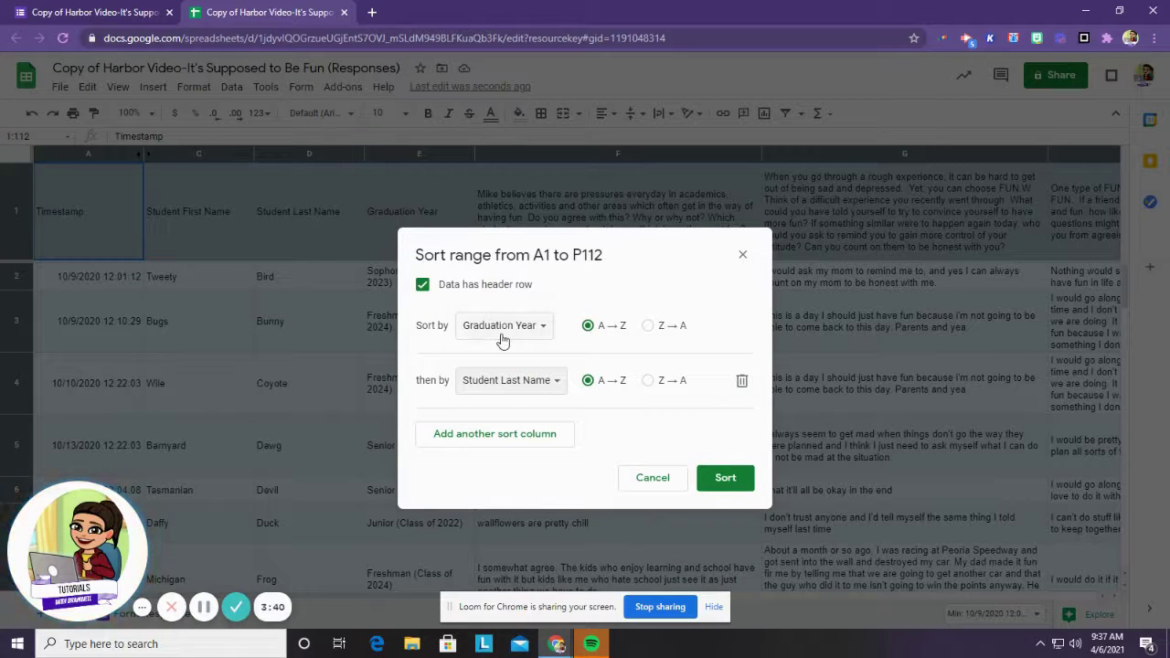
left_click(726, 478)
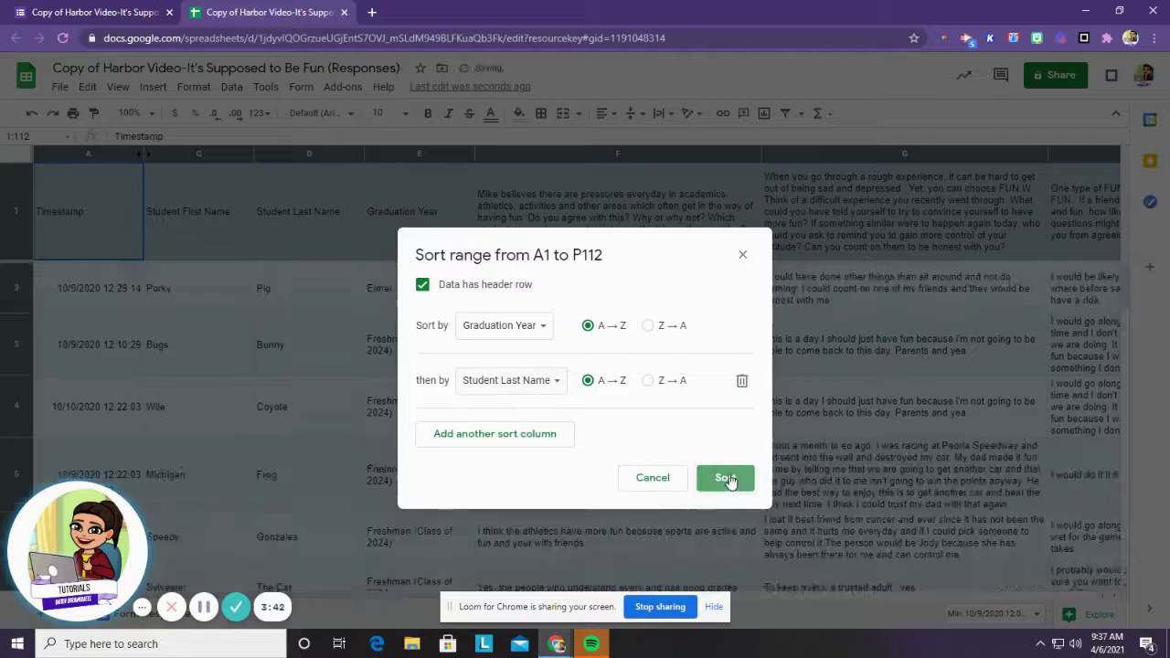
left_click(667, 348)
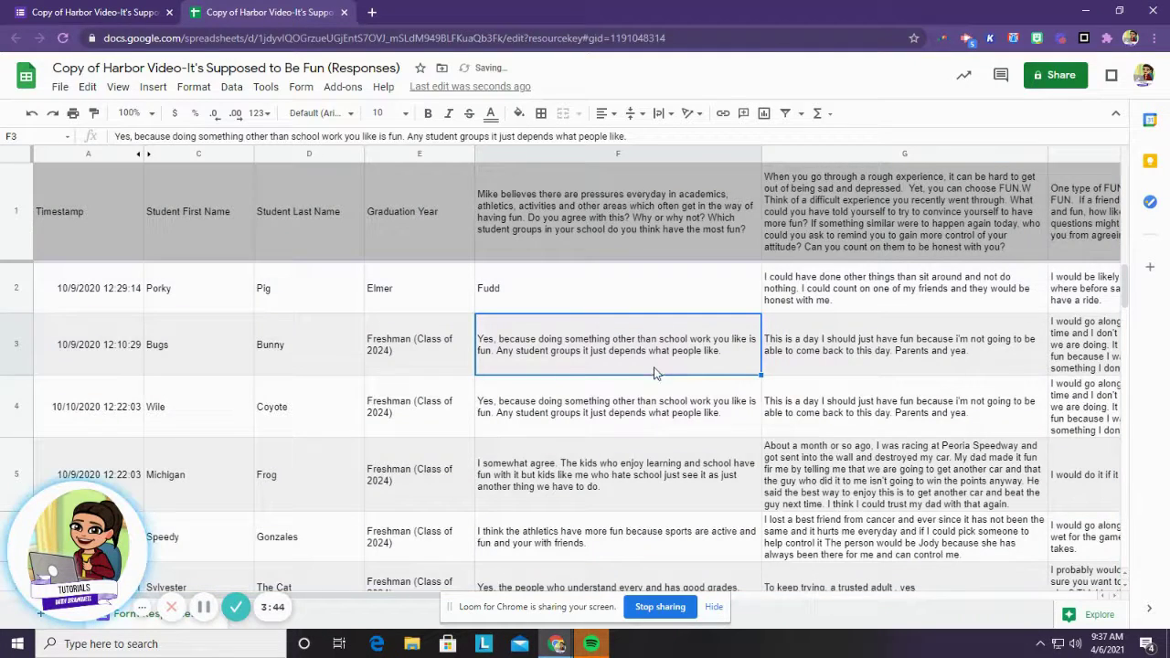
Examine the sorted rows, checking how the Freshman (Class of 2024) students are grouped and ordered by last name
scroll(564, 362, "down", 1)
scroll(564, 363, "up", 1)
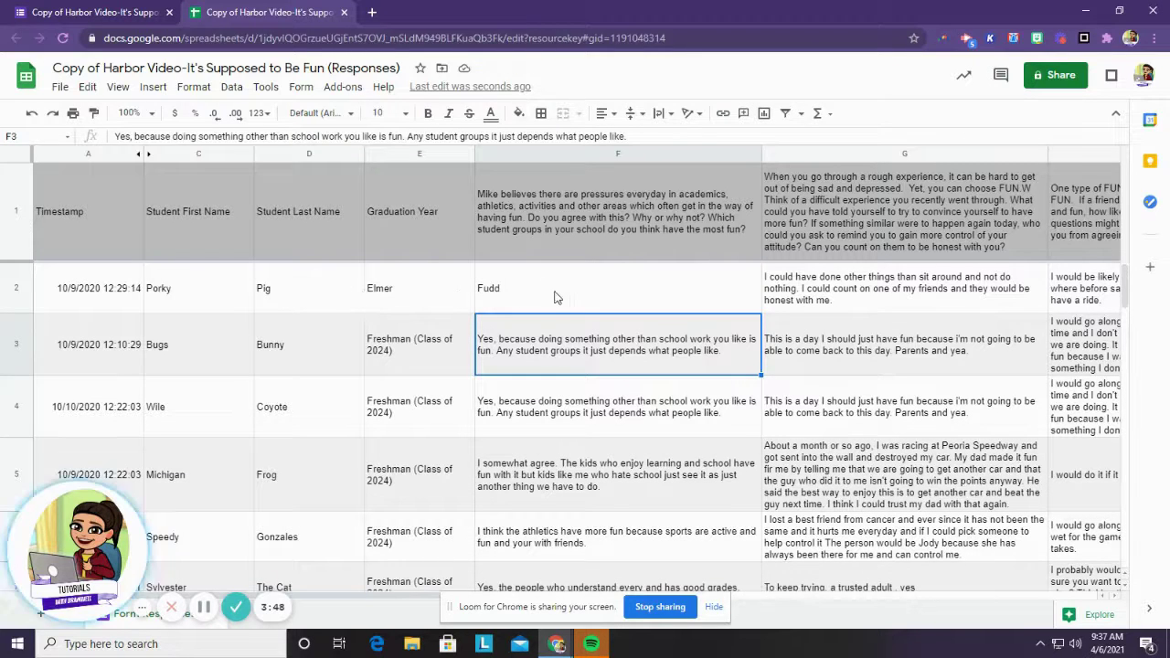
left_click(457, 298)
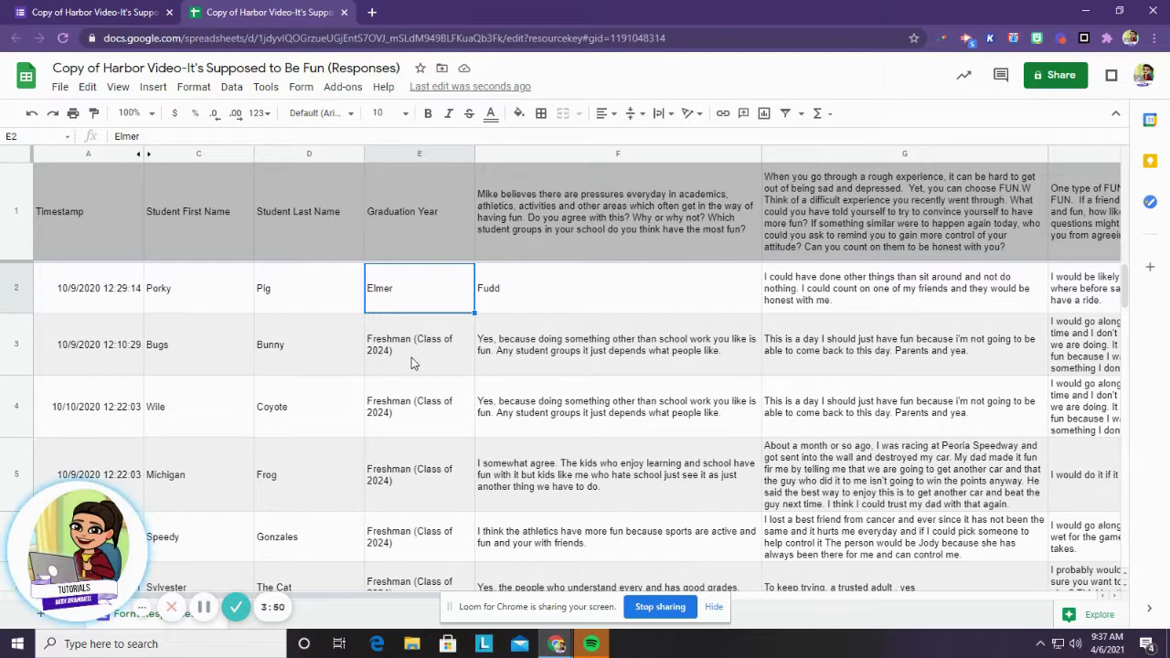
left_click(382, 352)
left_click_drag(435, 375, 195, 419)
scroll(334, 411, "up", 3)
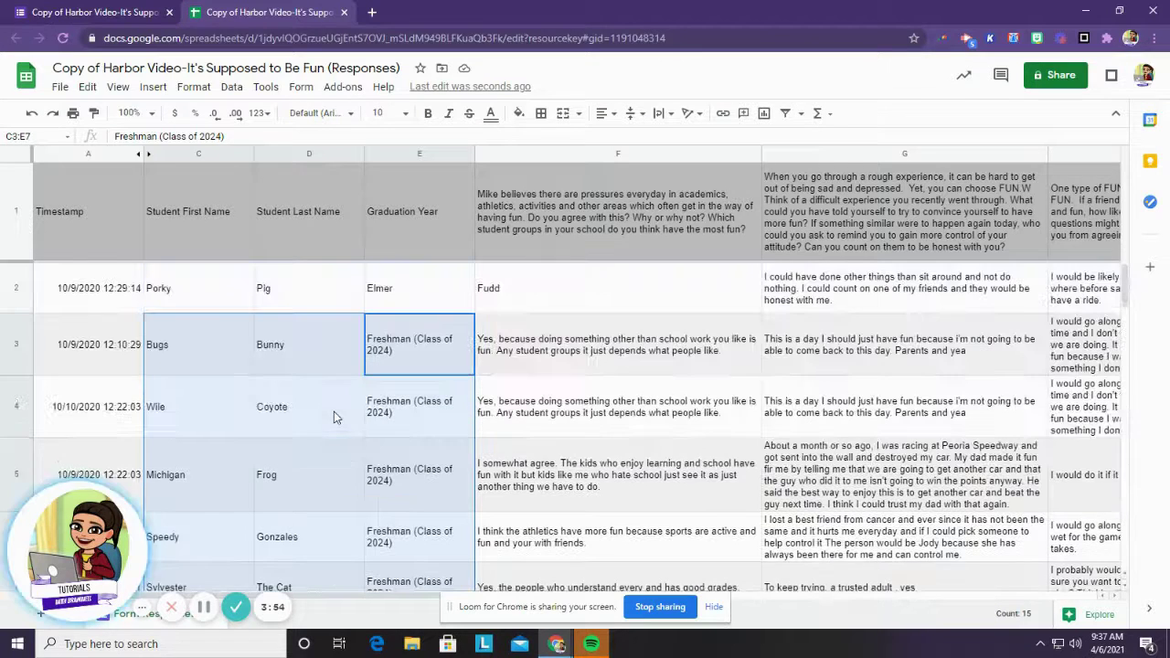
scroll(370, 408, "down", 1)
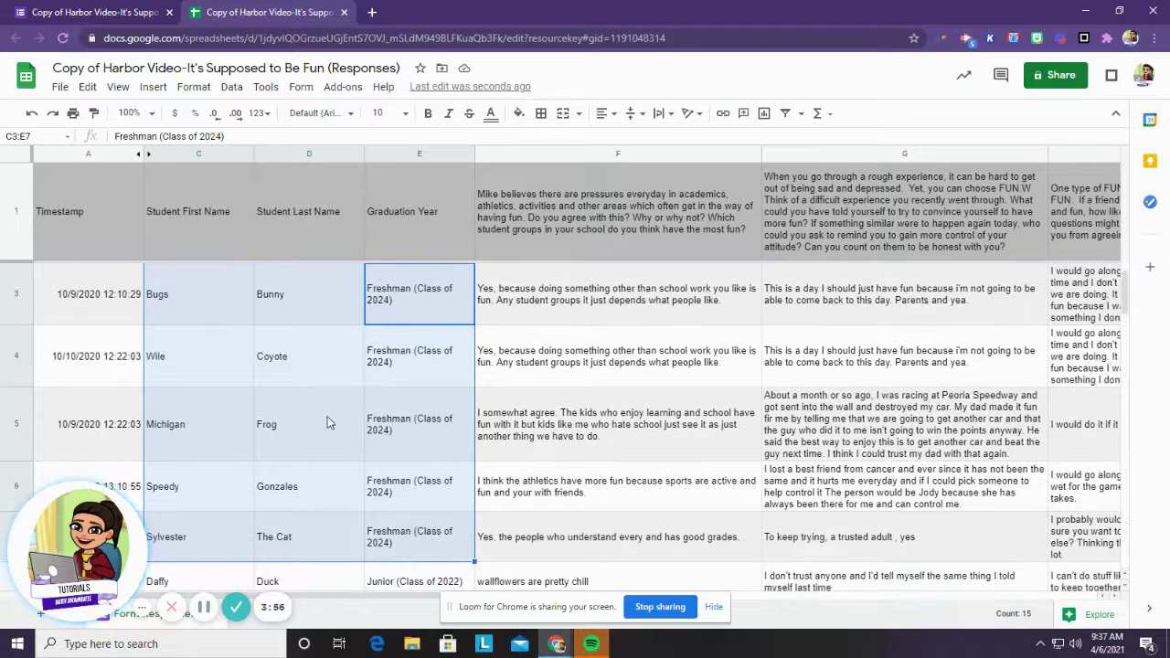
left_click(466, 453)
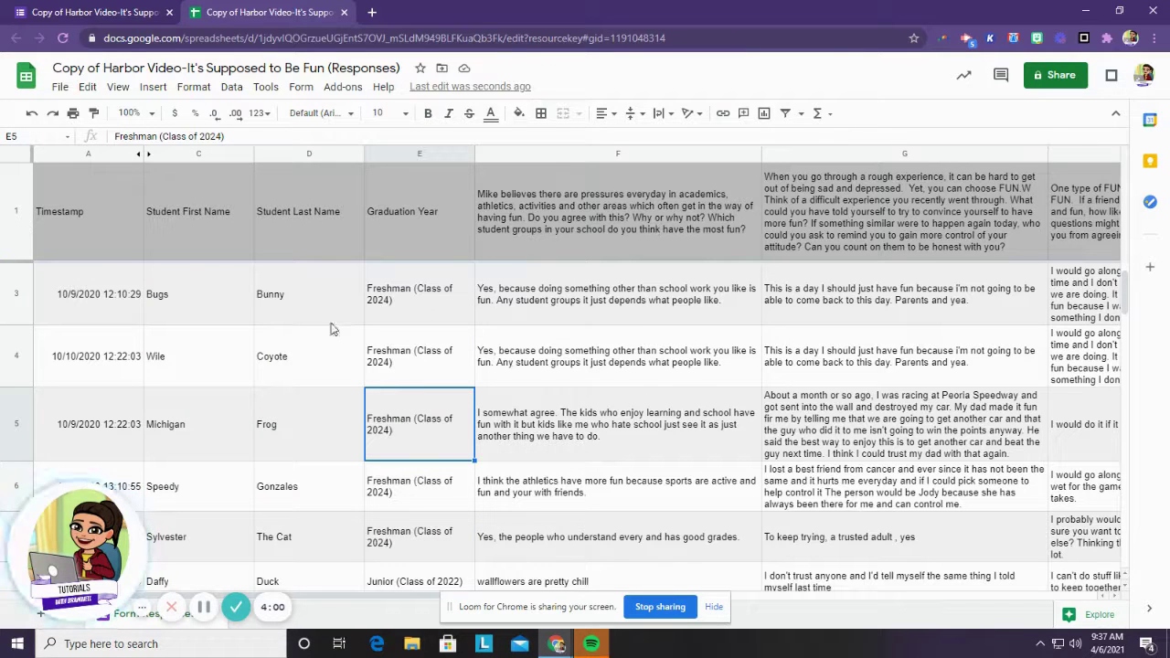
Select the entire sheet and bring up the range options for another sort
left_click(13, 163)
right_click(407, 361)
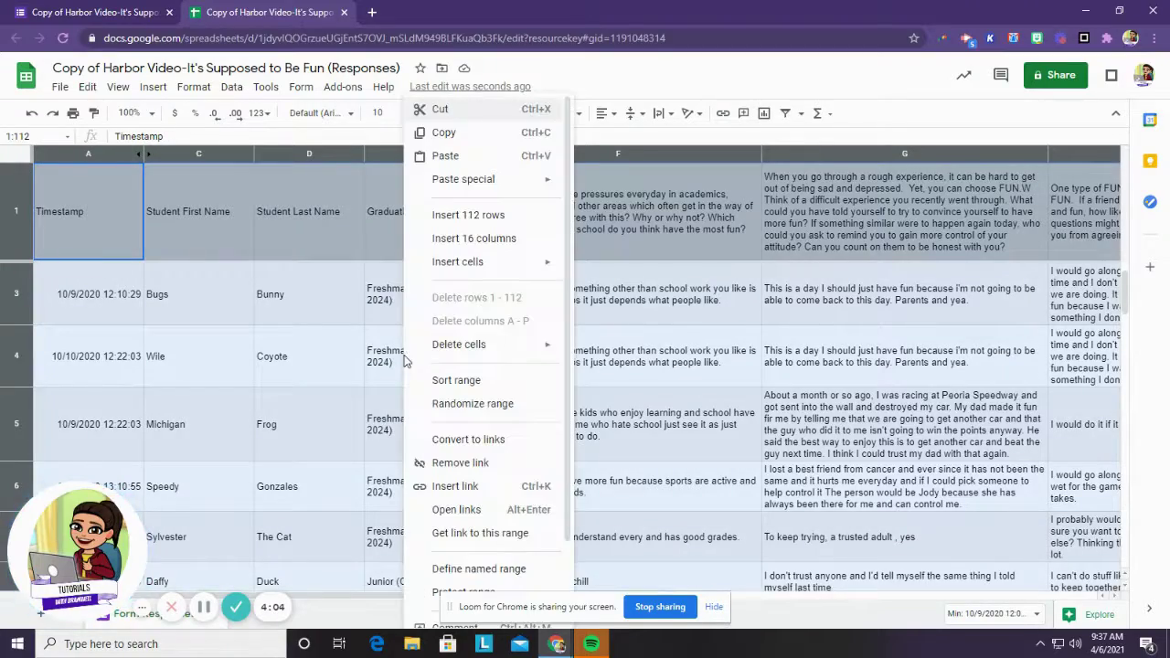